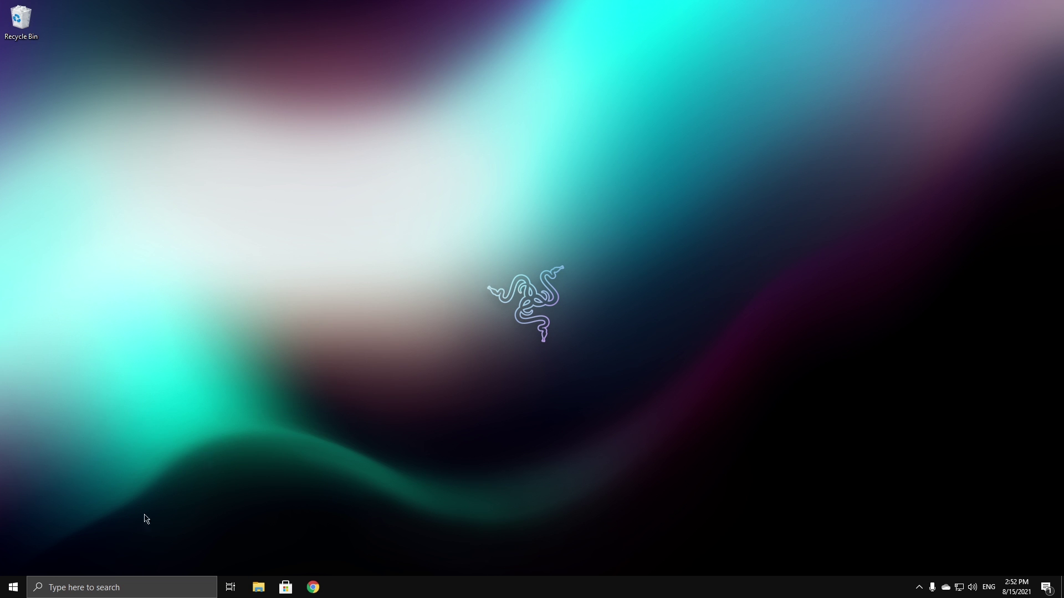
Search 'allow down' and switch Allow downloads from other PCs off in Delivery Optimization
left_click(138, 587)
type("allow down")
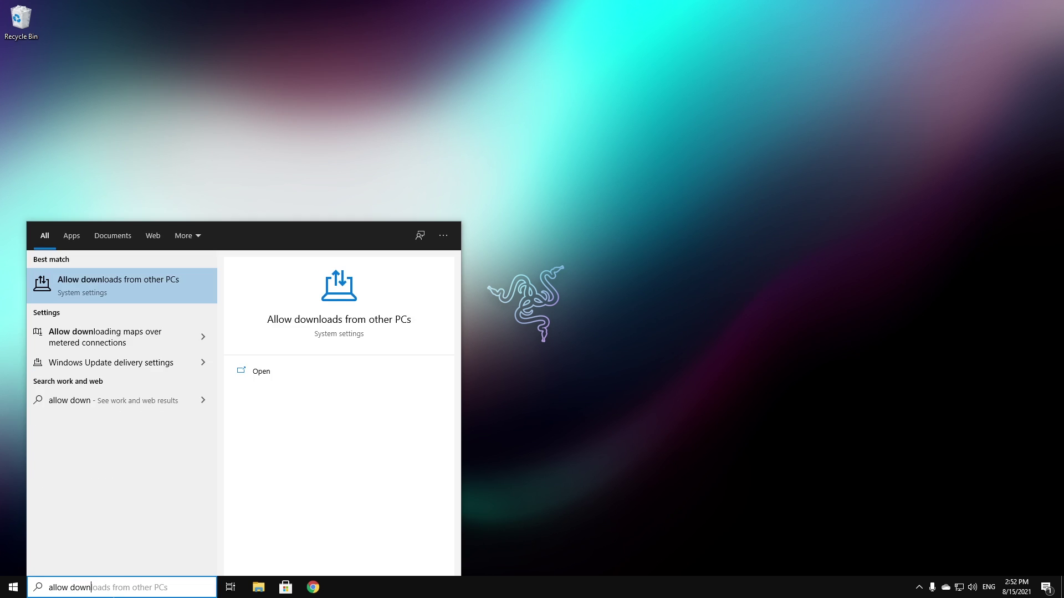
key("Return")
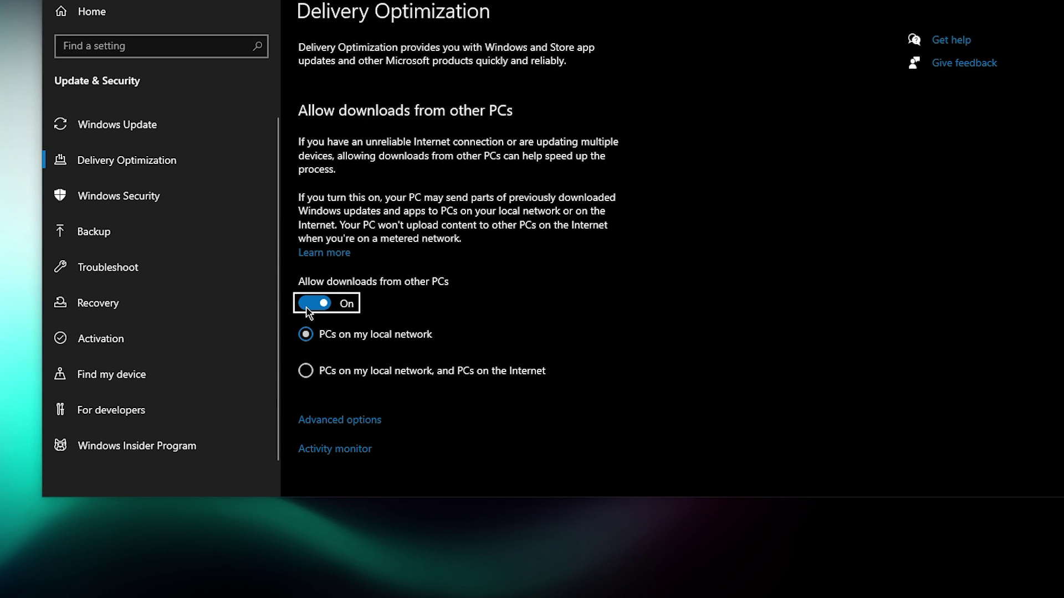
left_click(315, 306)
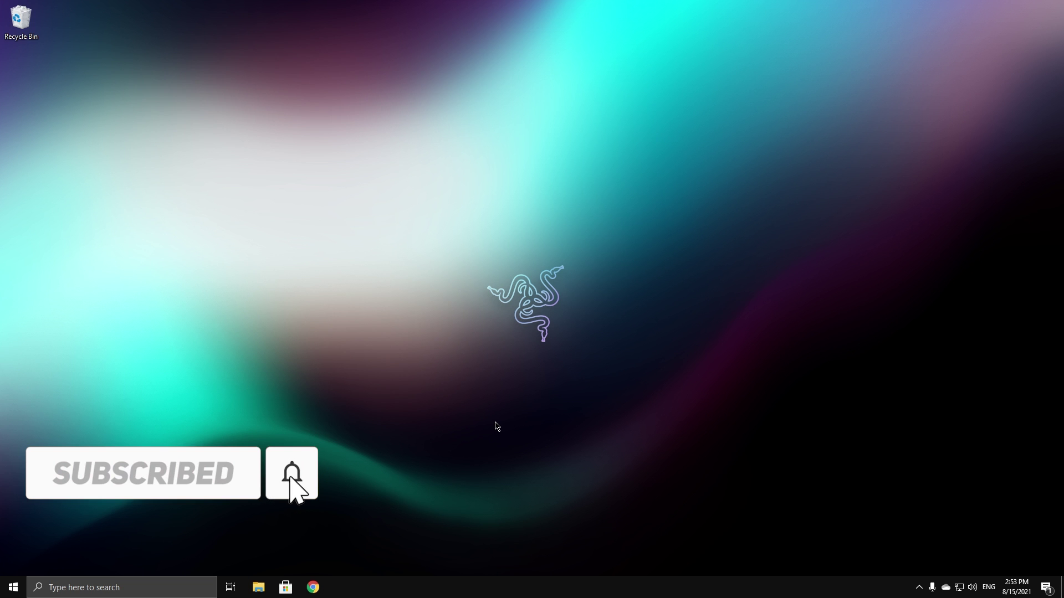
Open System Configuration through a 'sys' search and show its Services list
left_click(115, 583)
type("syst")
key("Down")
key("Return")
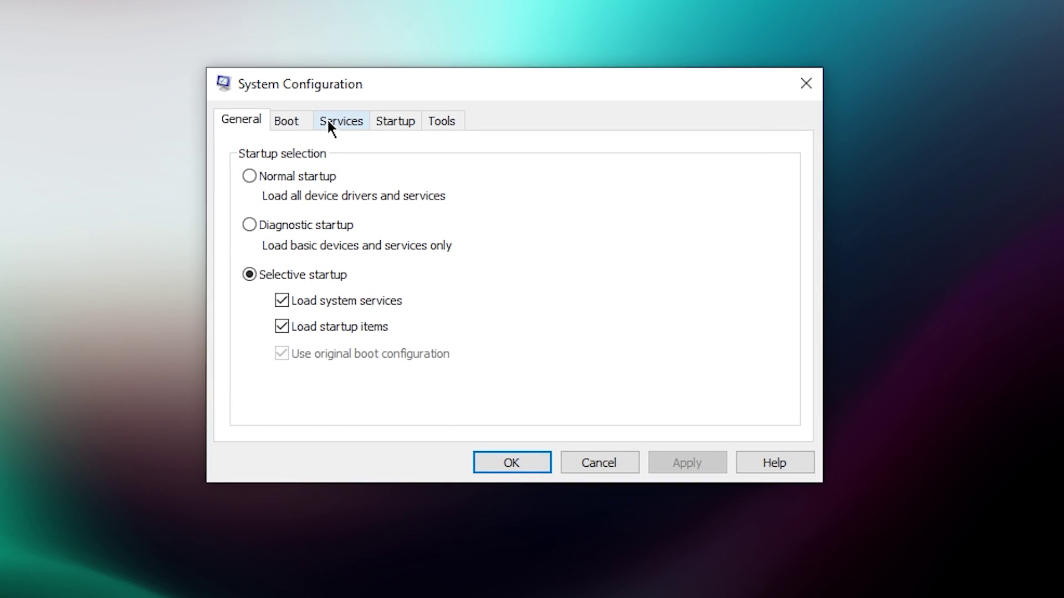
left_click(328, 123)
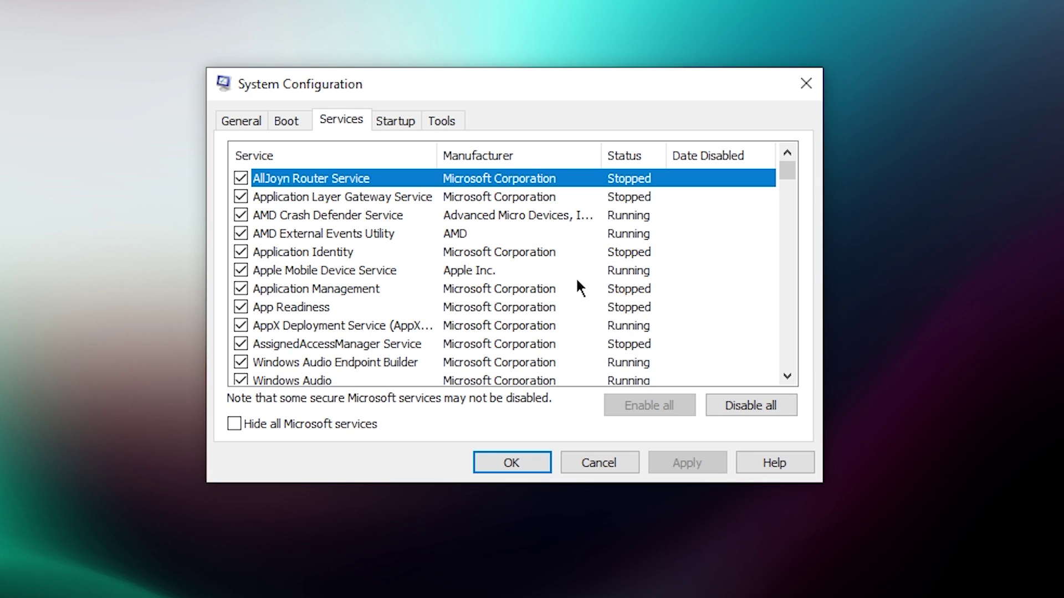
Reposition the window, scroll the services list and tick OneSyncSvc_471e4
left_click_drag(425, 80, 394, 45)
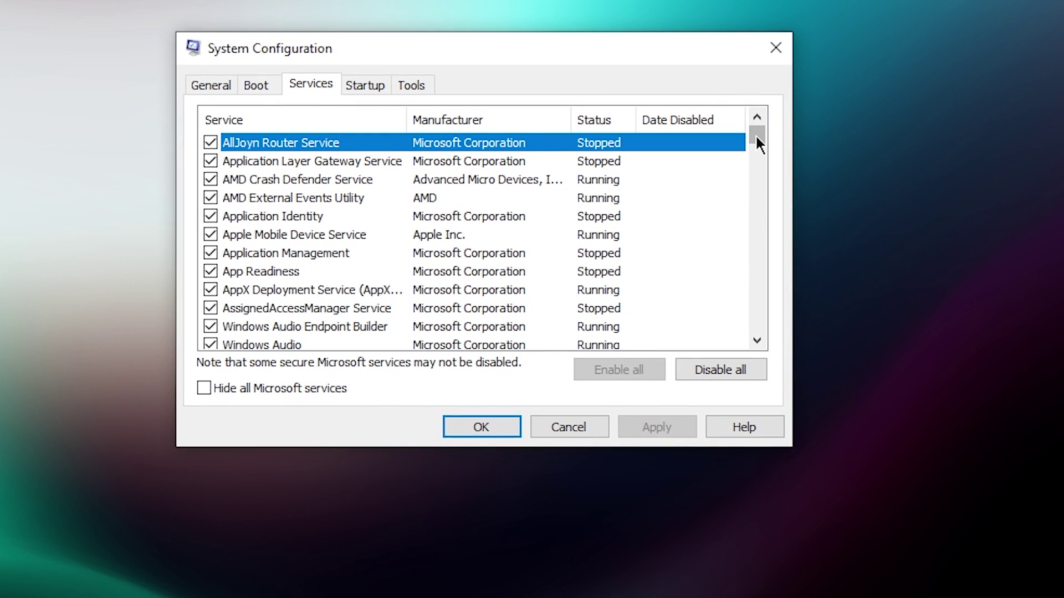
left_click_drag(756, 137, 745, 344)
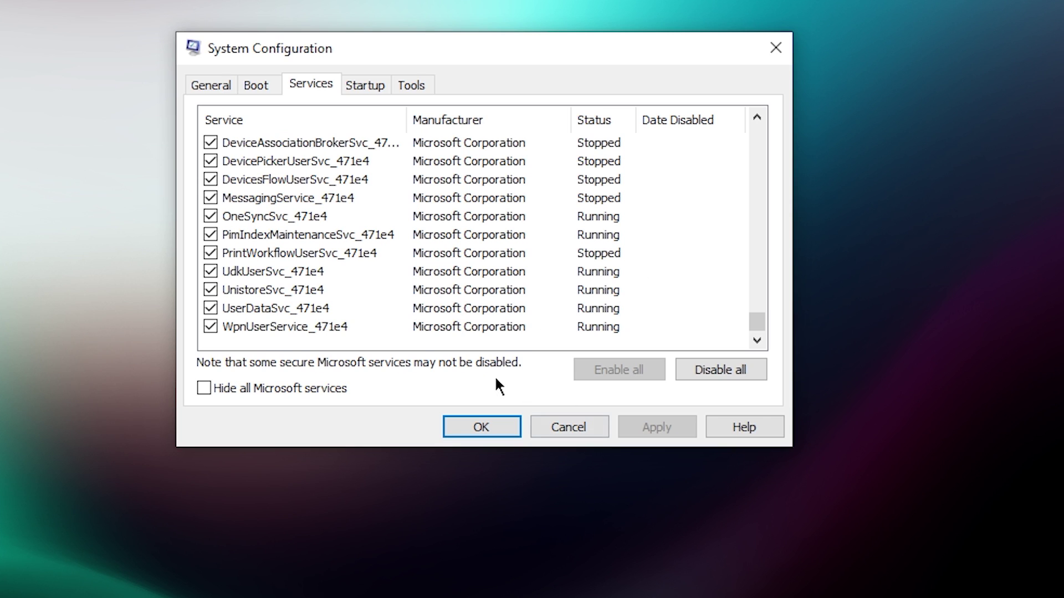
scroll(295, 313, "up", 1)
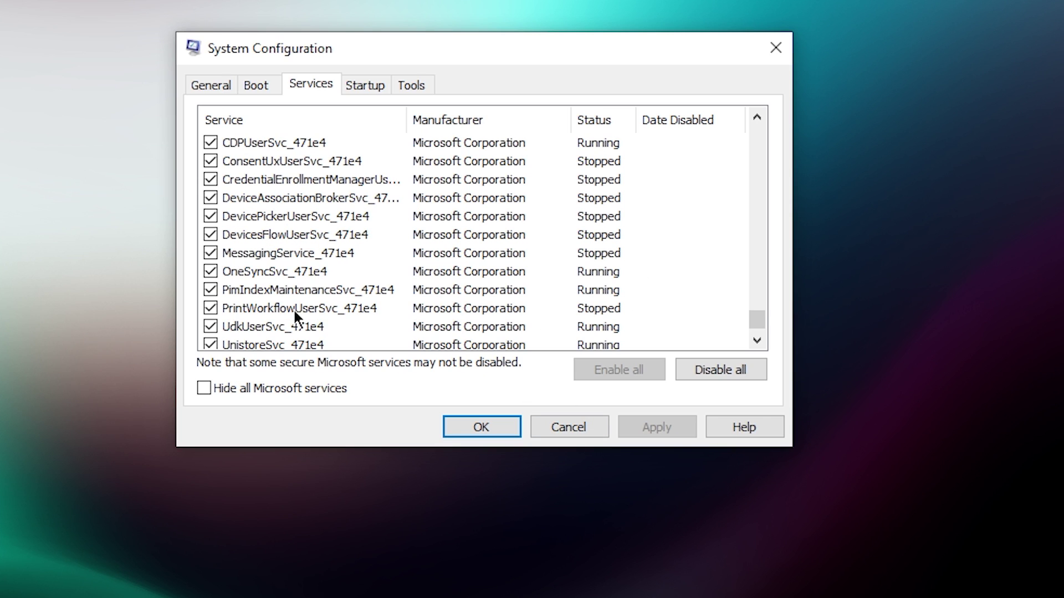
left_click(209, 270)
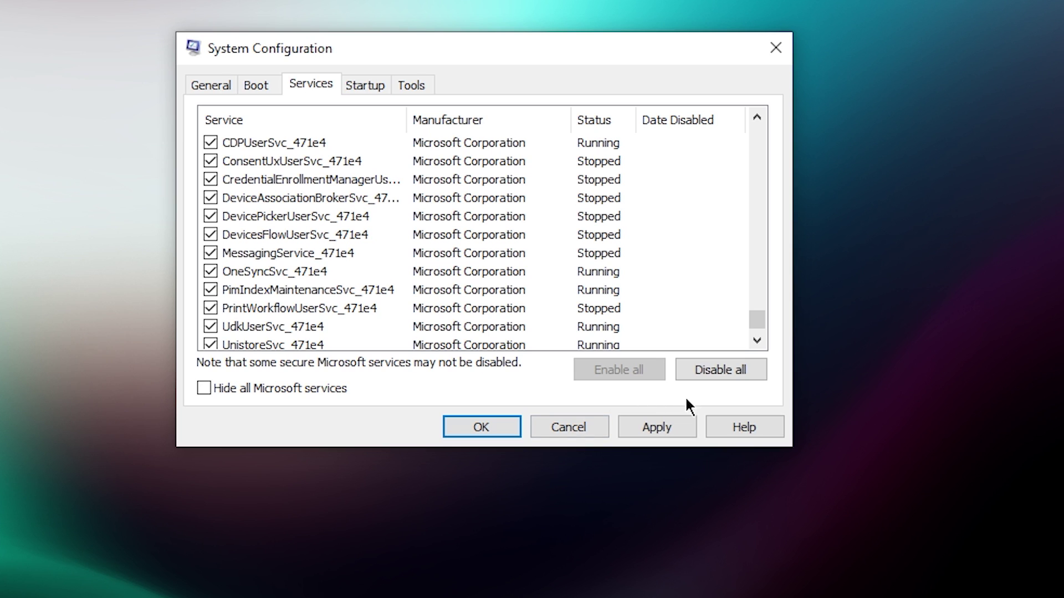
scroll(253, 275, "up", 10)
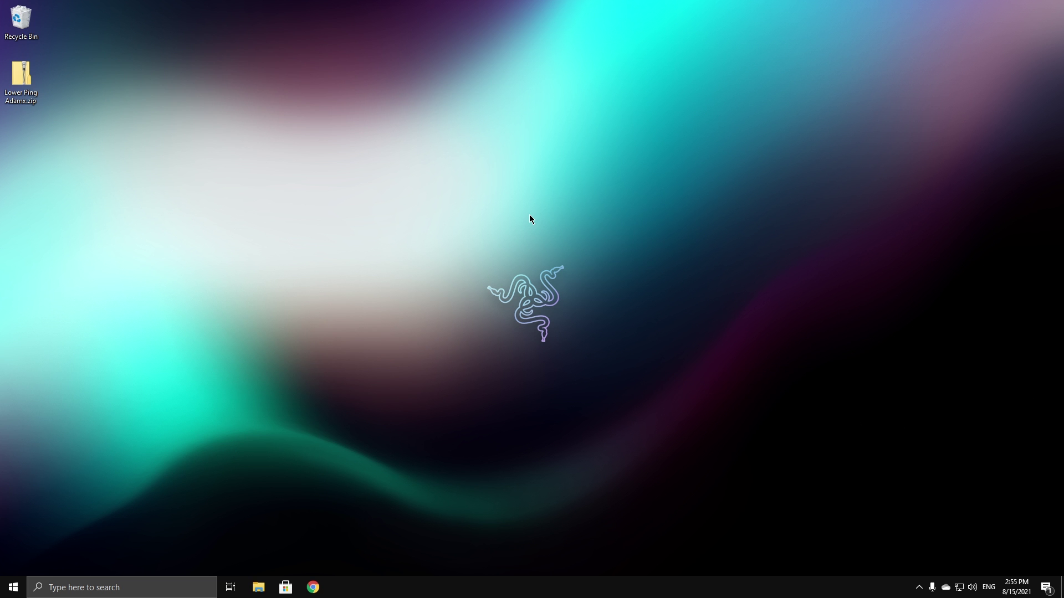
Extract Lower Ping Adamx.zip with 7-Zip to a Lower Ping Adamx folder and open it
left_click(28, 80)
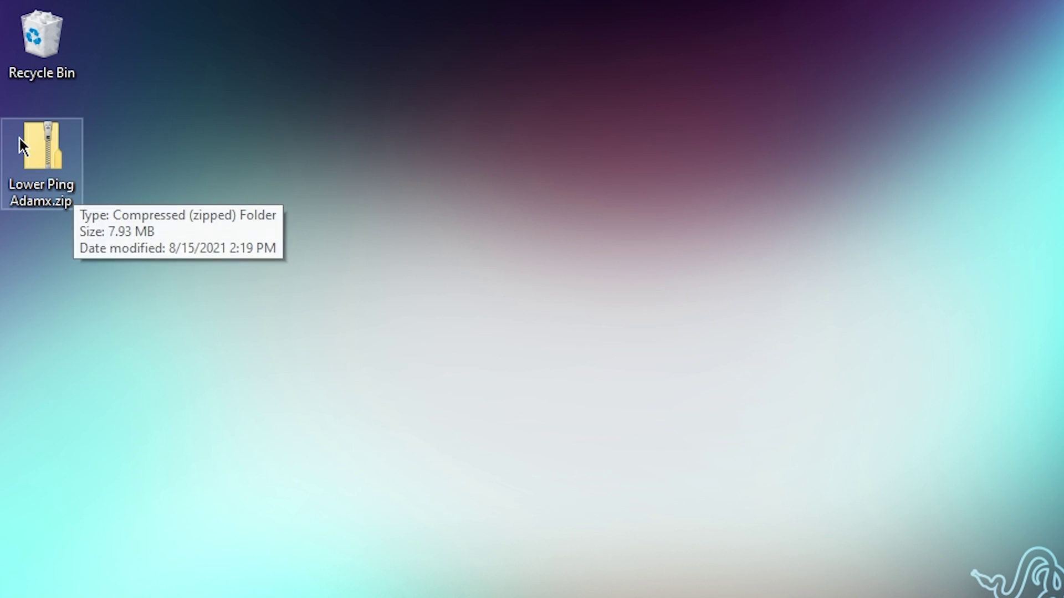
right_click(54, 155)
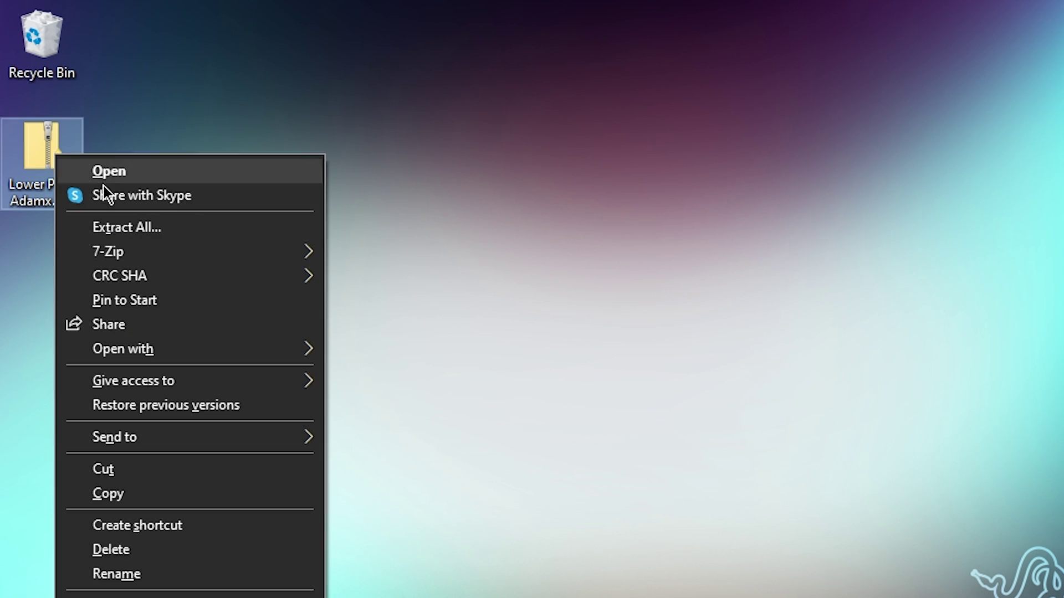
mouse_move(167, 253)
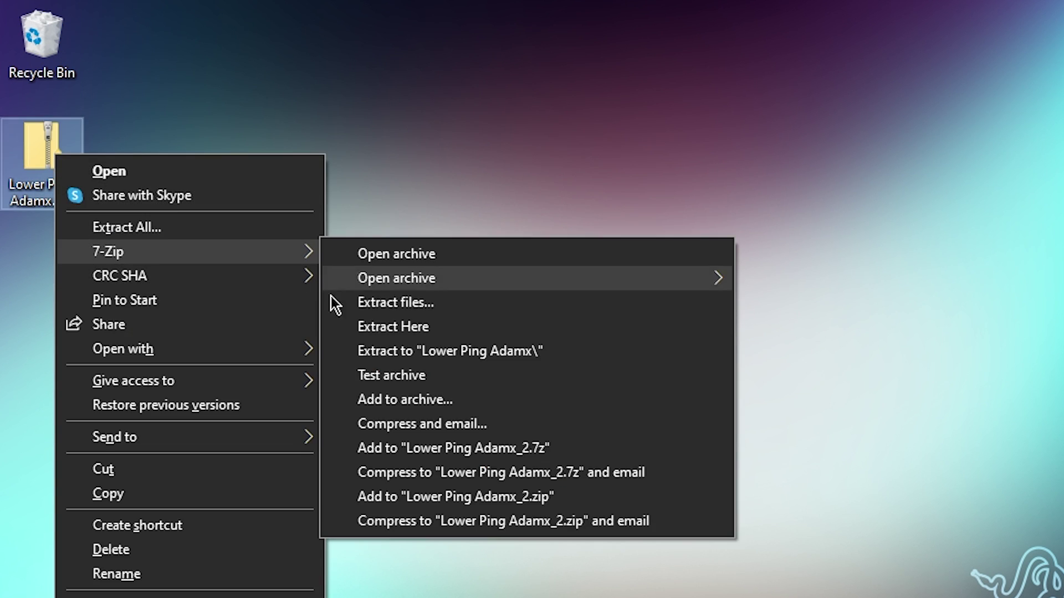
left_click(435, 355)
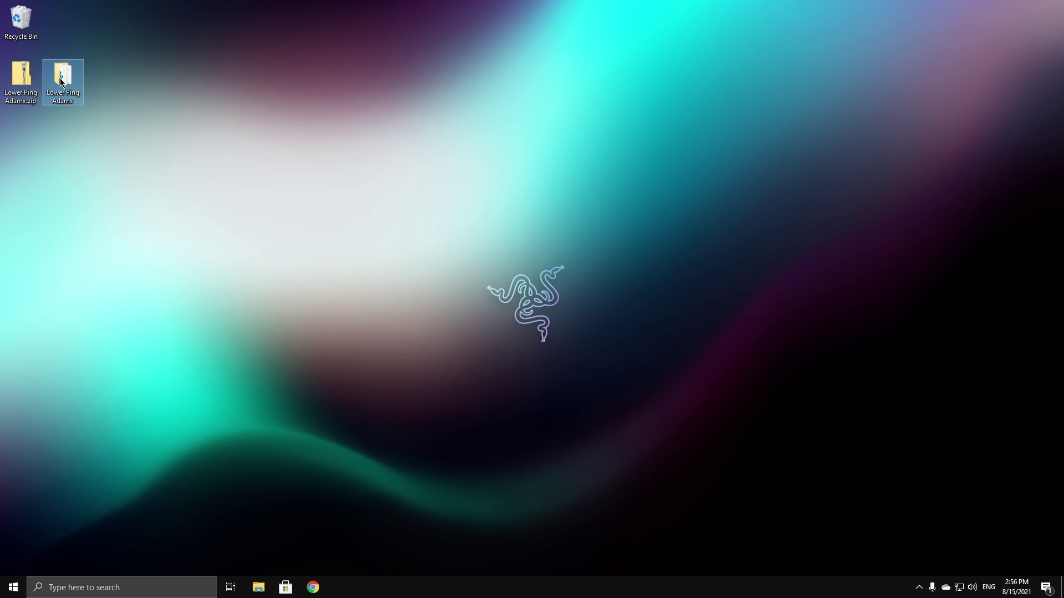
double_click(125, 153)
left_click_drag(404, 167, 504, 172)
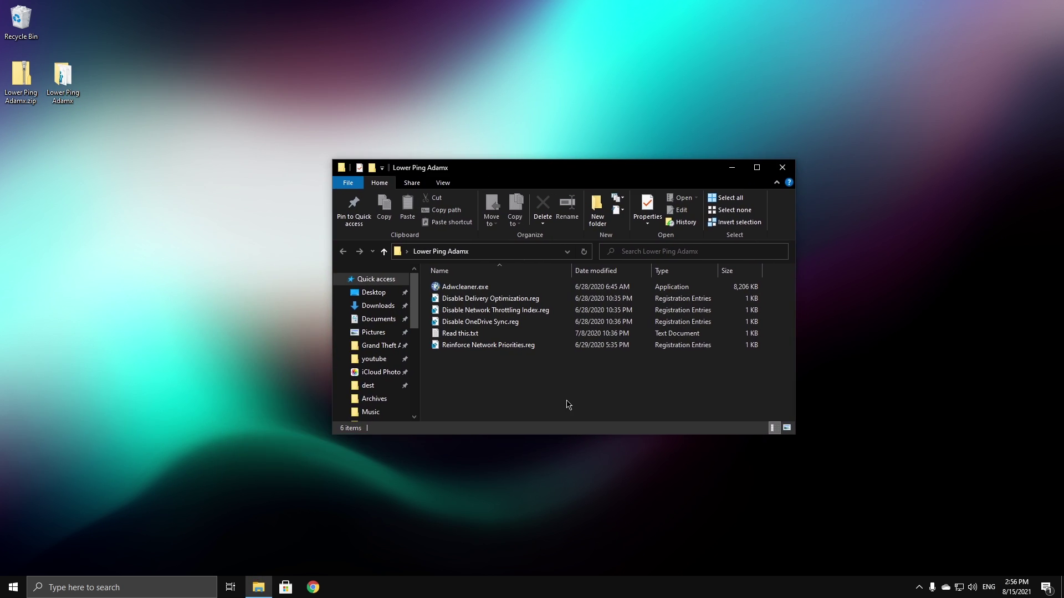
Merge the Disable Delivery Optimization and Disable Network Throttling Index .reg files, confirming each prompt
double_click(477, 304)
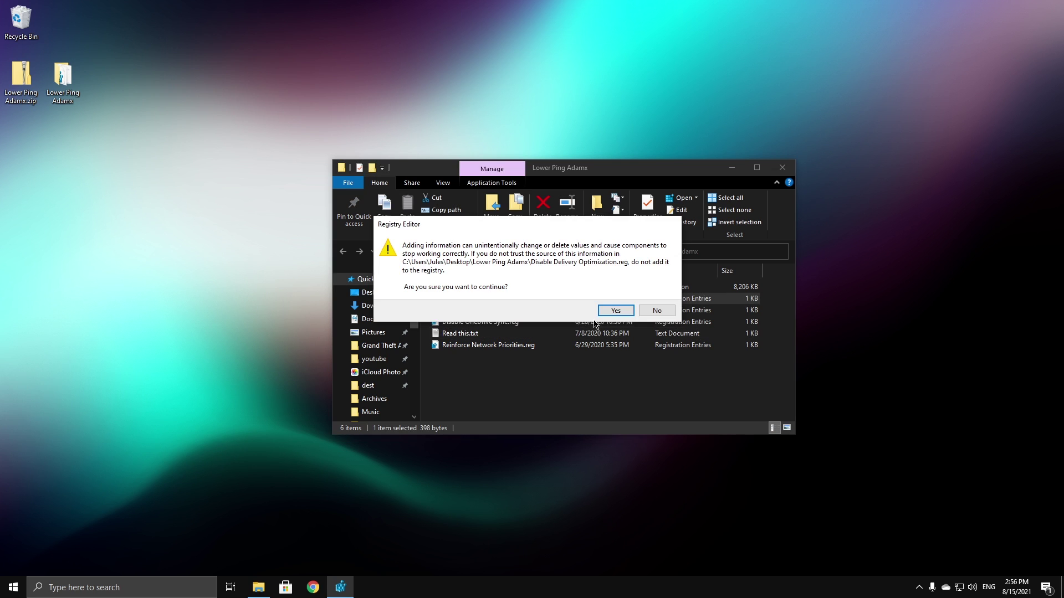
left_click(614, 314)
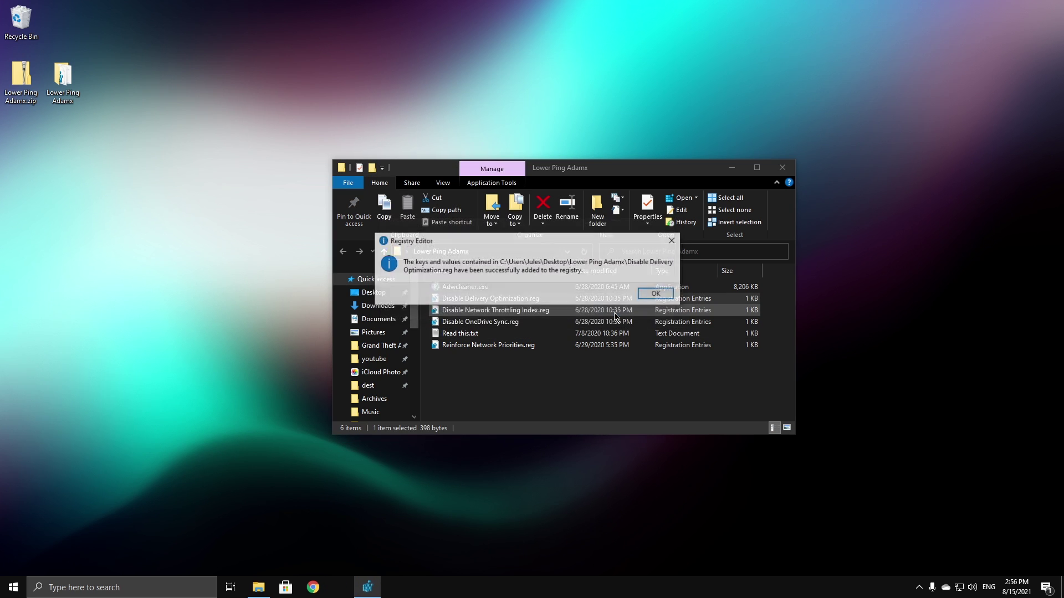
left_click(656, 294)
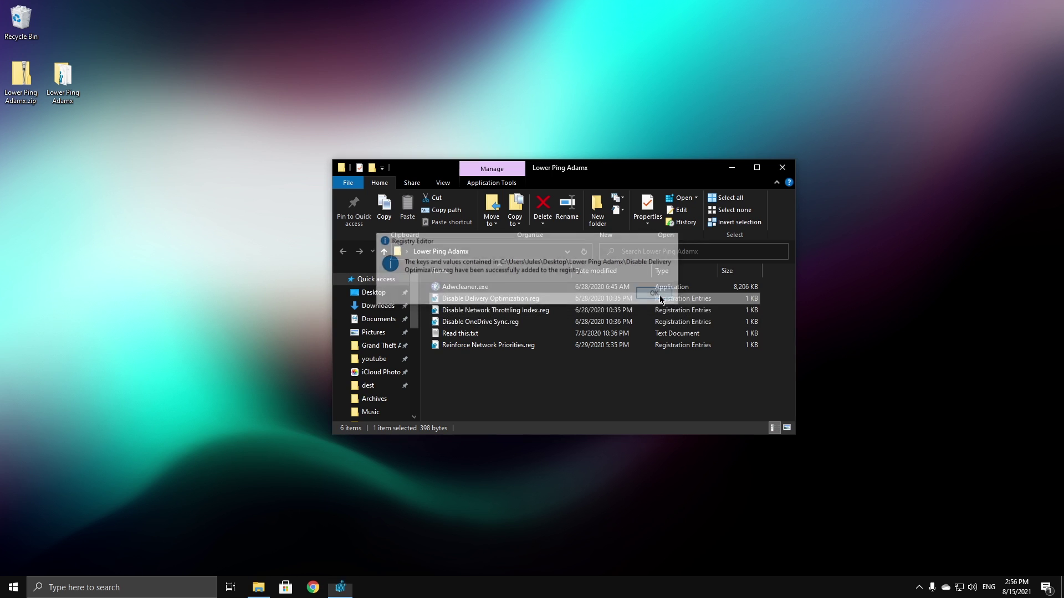
double_click(486, 311)
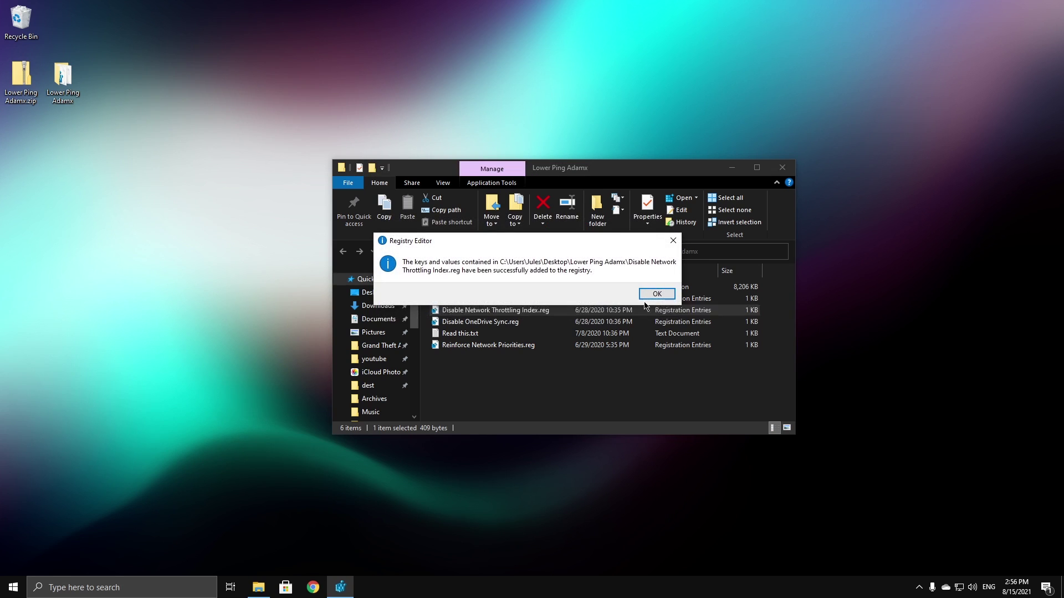
left_click(649, 295)
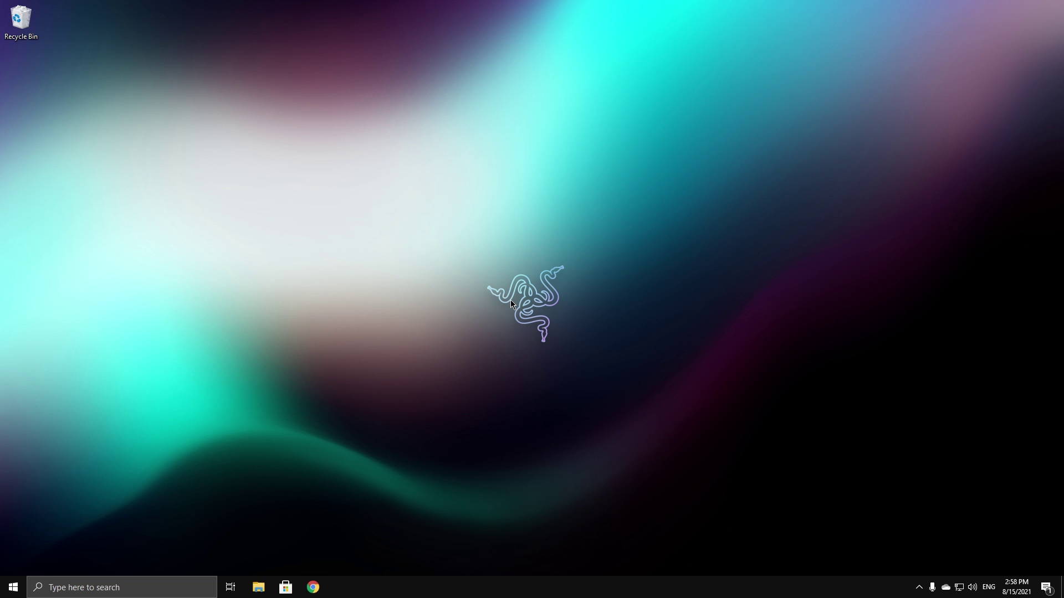
Open Device Manager and select the Realtek PCIe GbE Family Controller under Network adapters
key("super+s")
type("device")
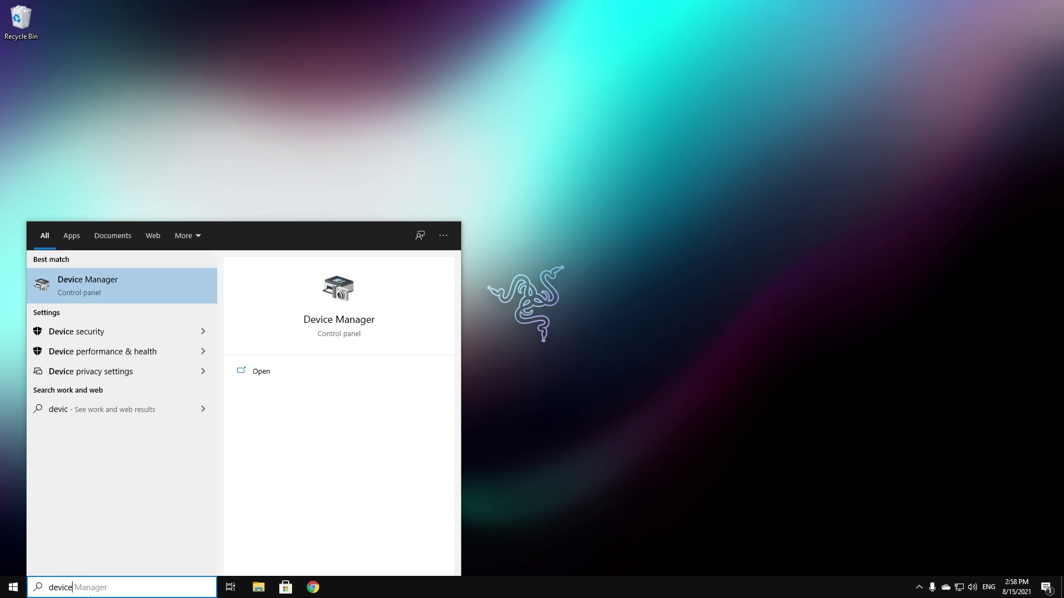
key("Return")
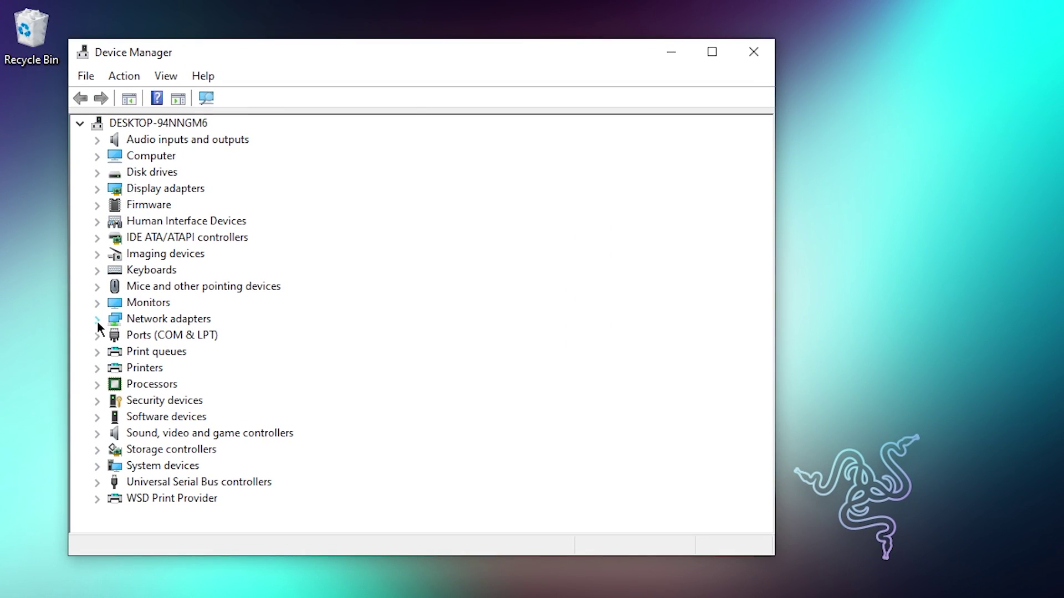
left_click(97, 320)
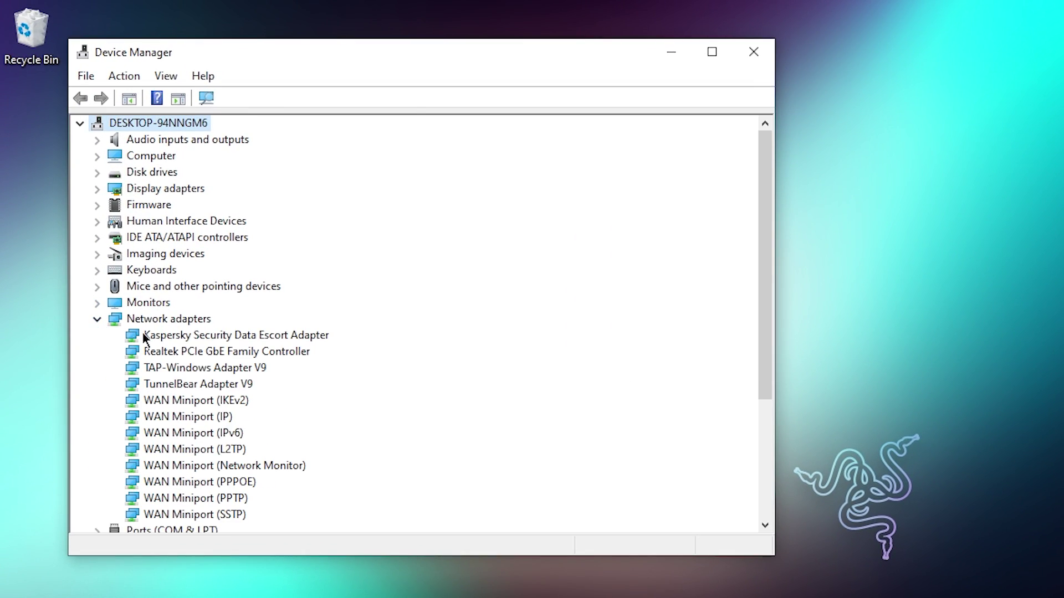
left_click(260, 353)
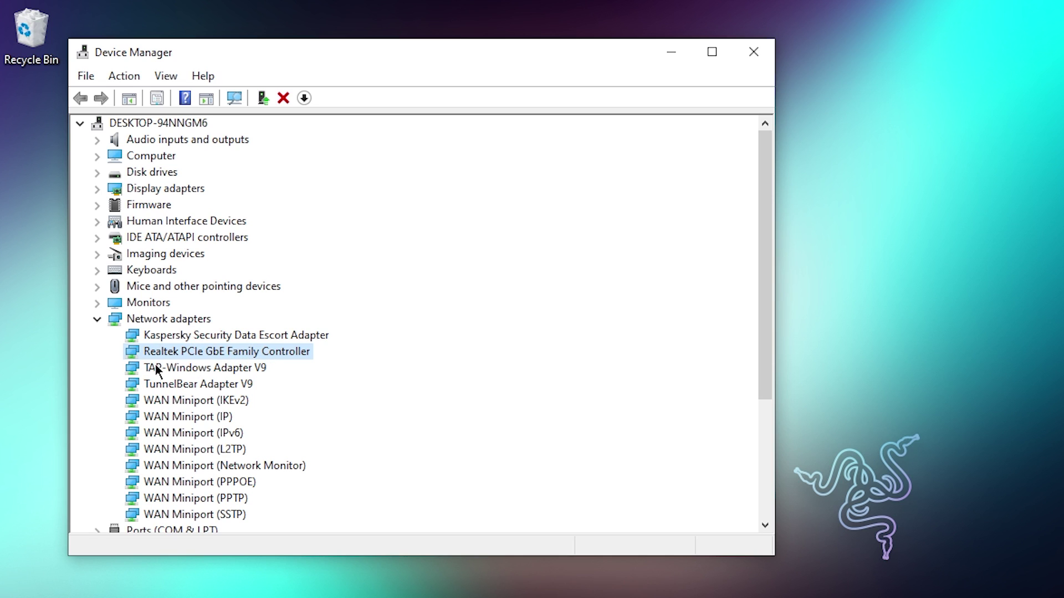
Run Update Driver from the adapter's Driver properties with an automatic driver search
right_click(203, 353)
left_click(286, 456)
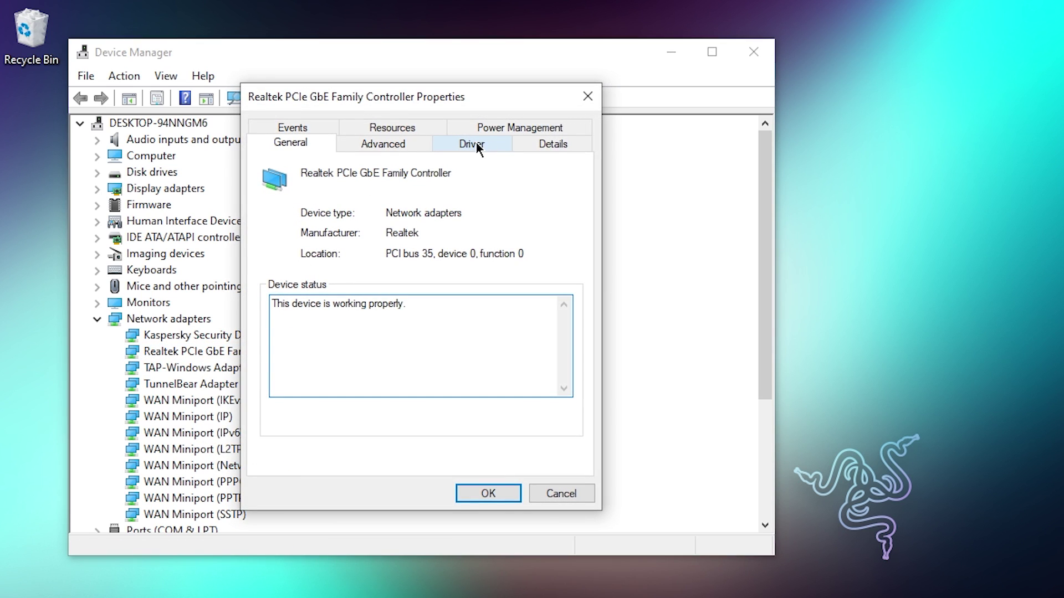
left_click(476, 145)
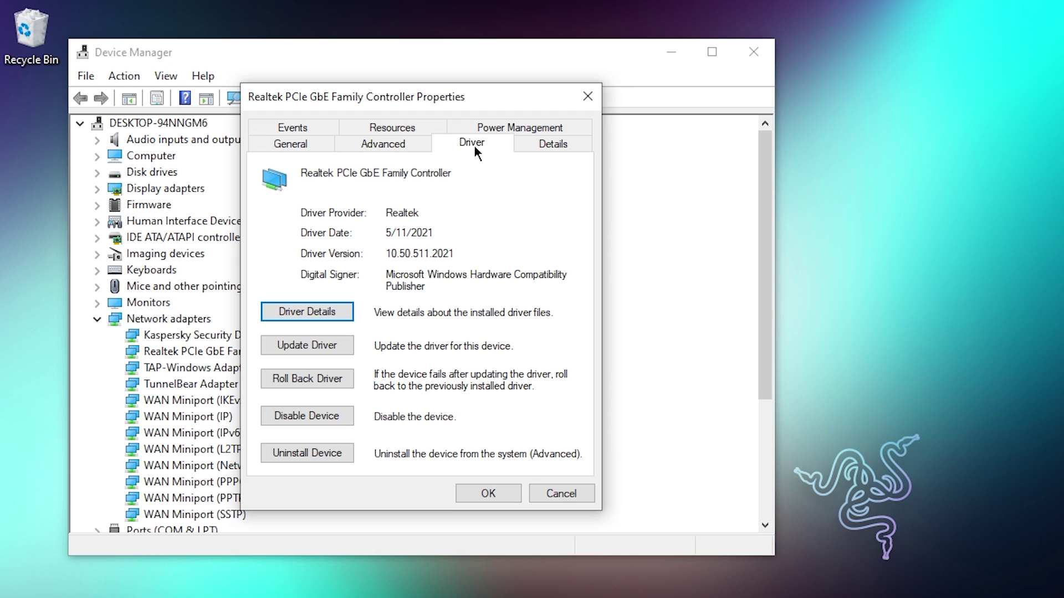
left_click(317, 347)
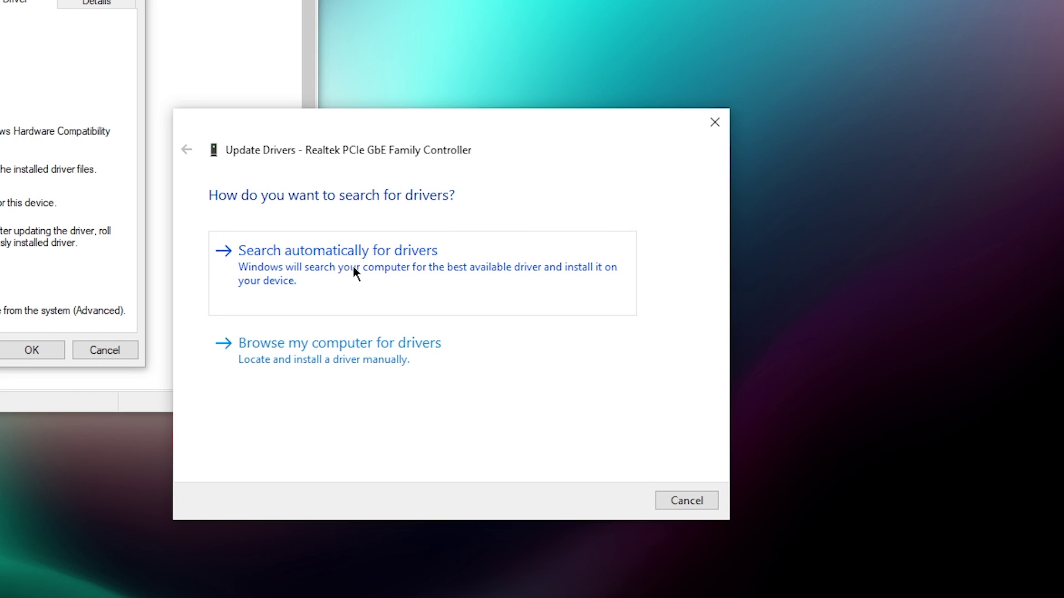
left_click(414, 275)
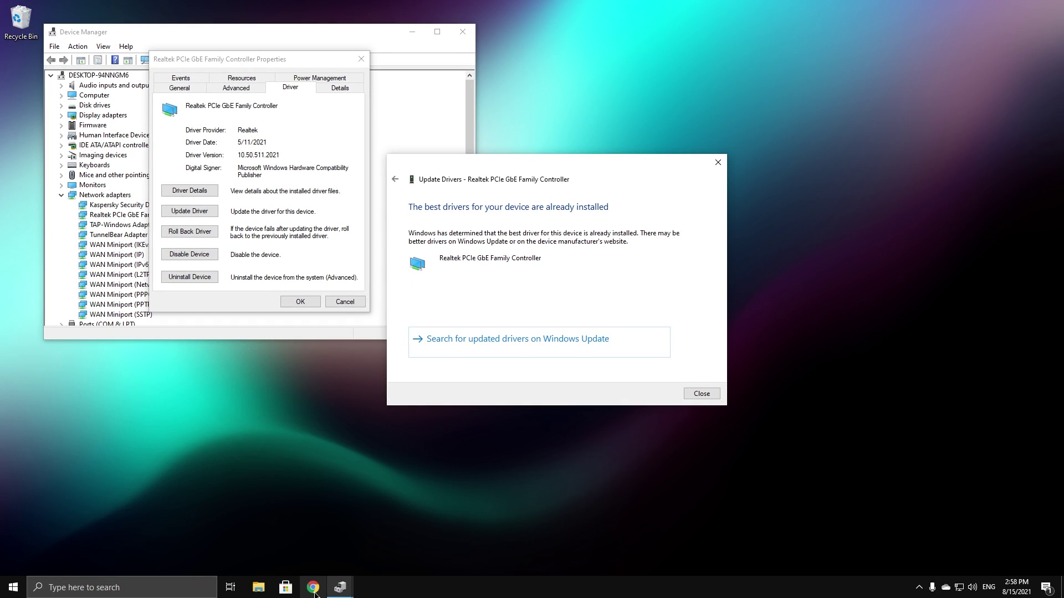
Search 'realtek ether' in Chrome and open Realtek's PCIe GbE software download page
left_click(314, 593)
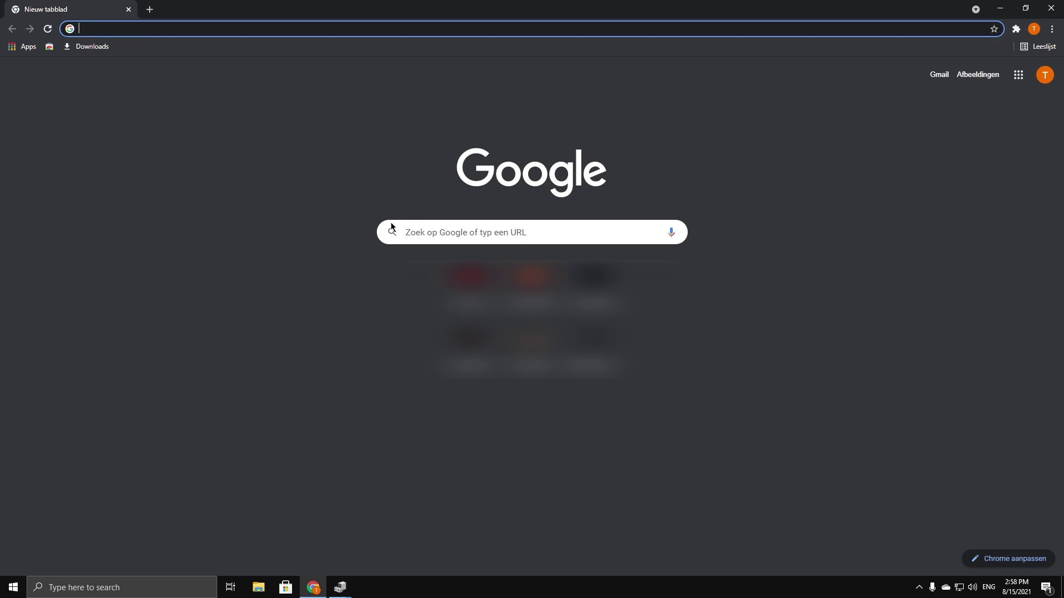
left_click(340, 588)
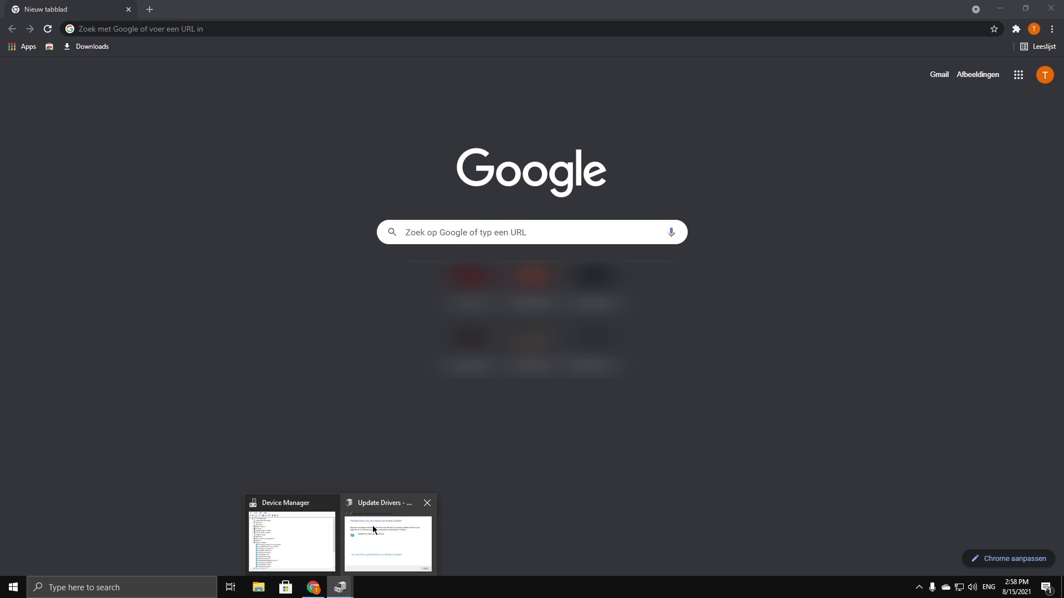
left_click(326, 536)
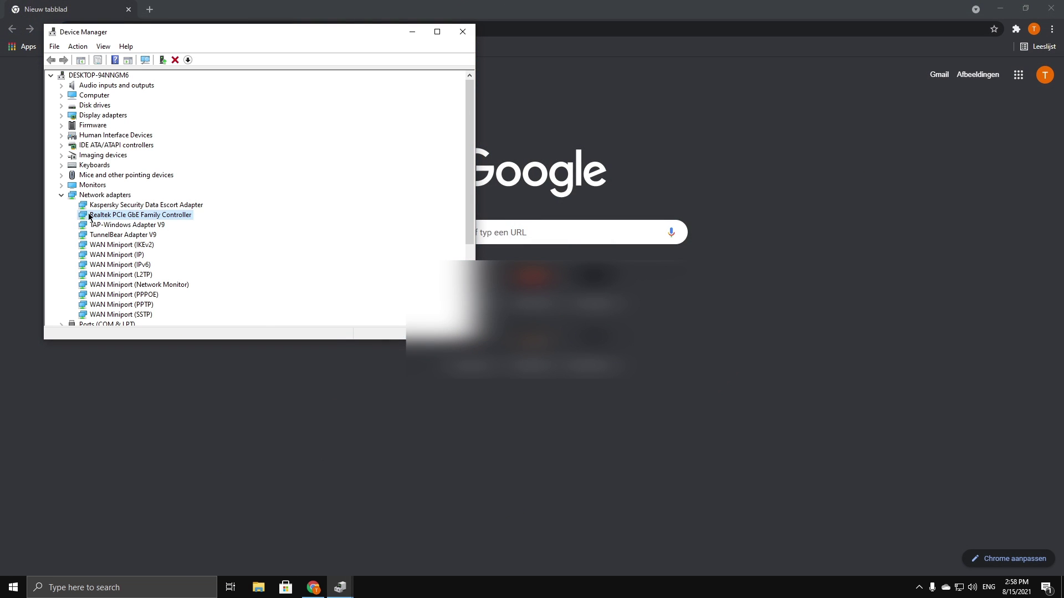
left_click(411, 31)
type("realt")
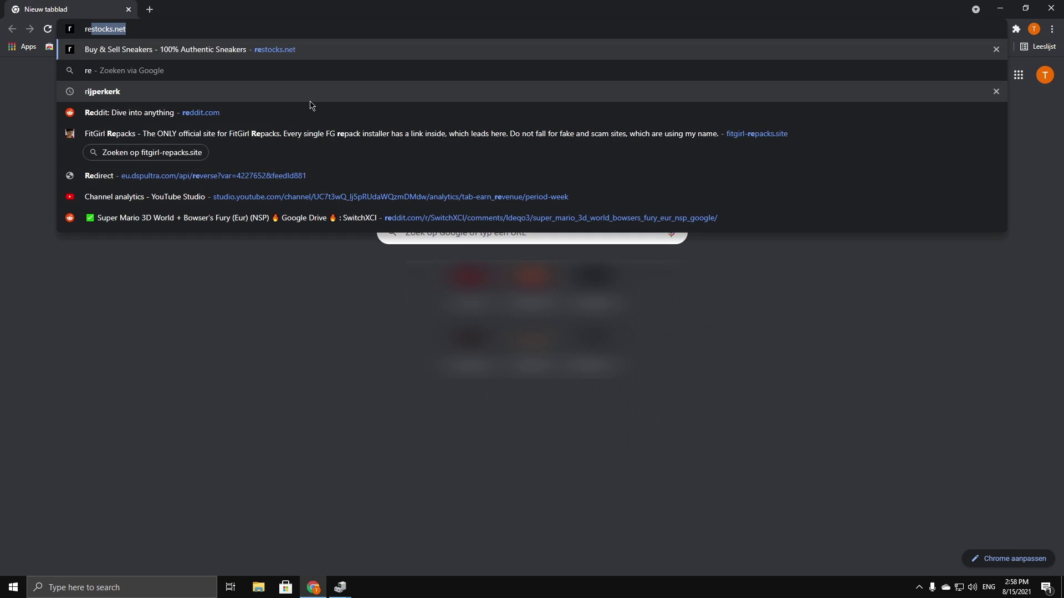
type("ek ether")
key("Return")
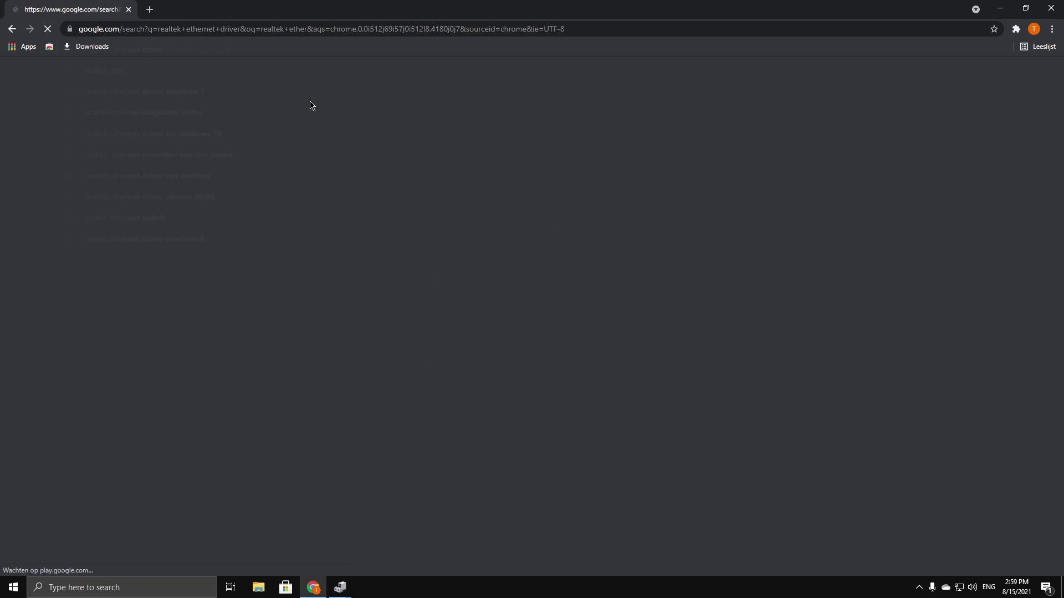
left_click(220, 186)
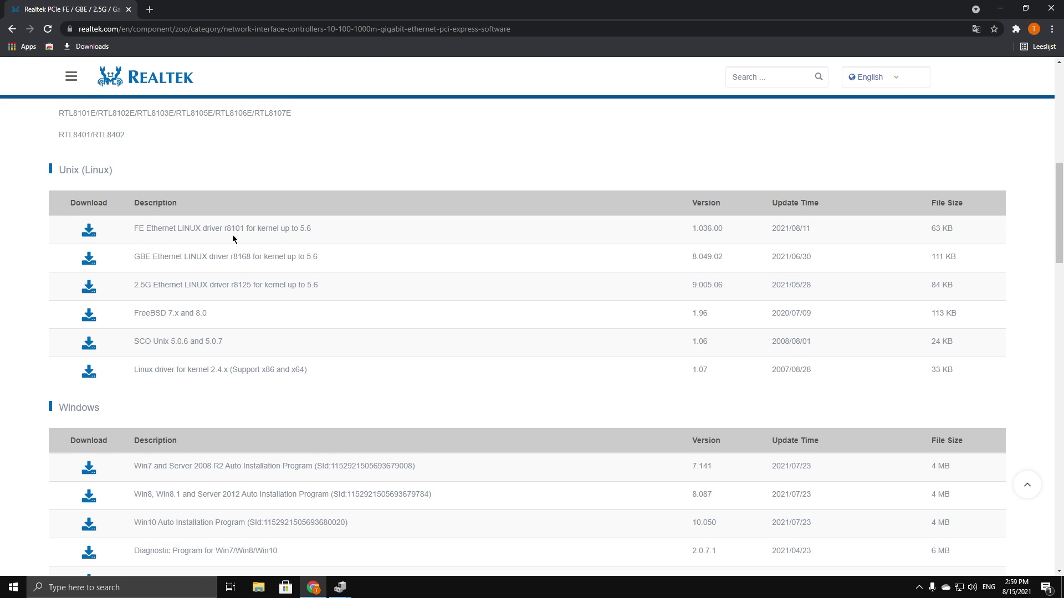
Download the Win10 Auto Installation Program, filling in the e-mail field and captcha answer
scroll(232, 235, "down", 3)
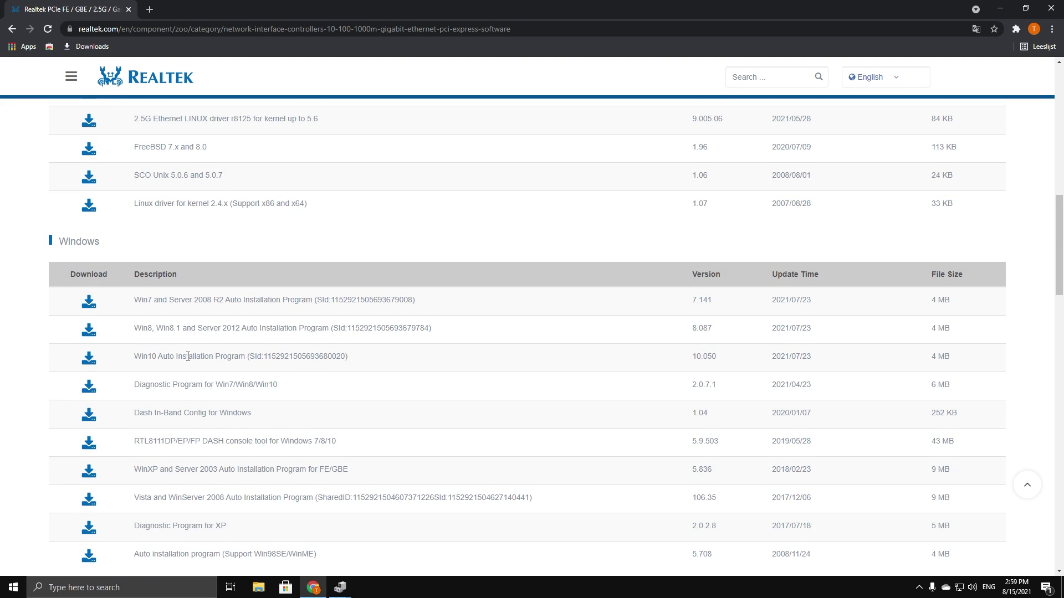
left_click(87, 363)
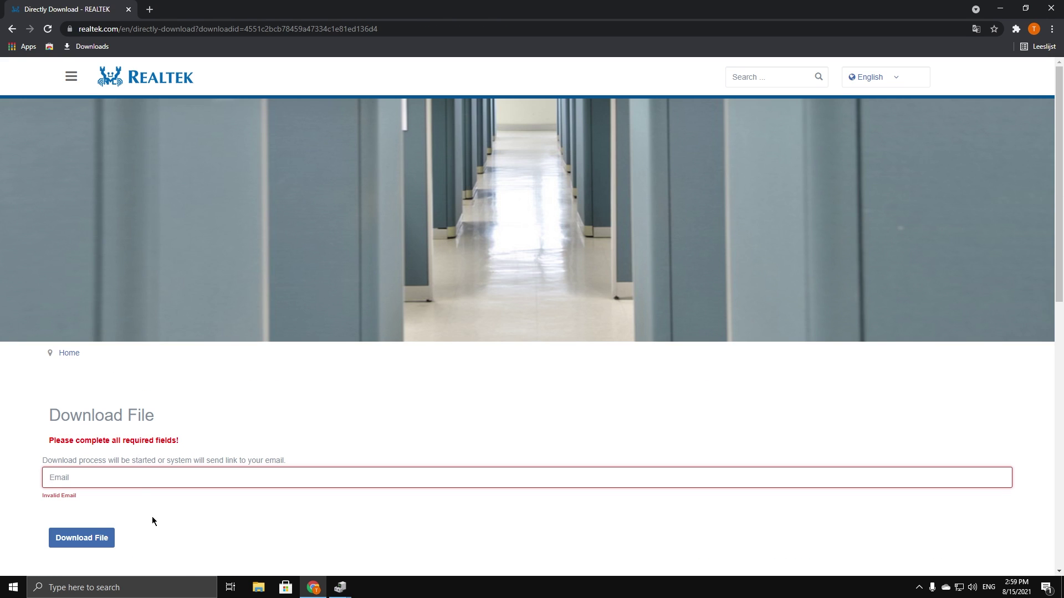
left_click(185, 471)
scroll(184, 471, "down", 4)
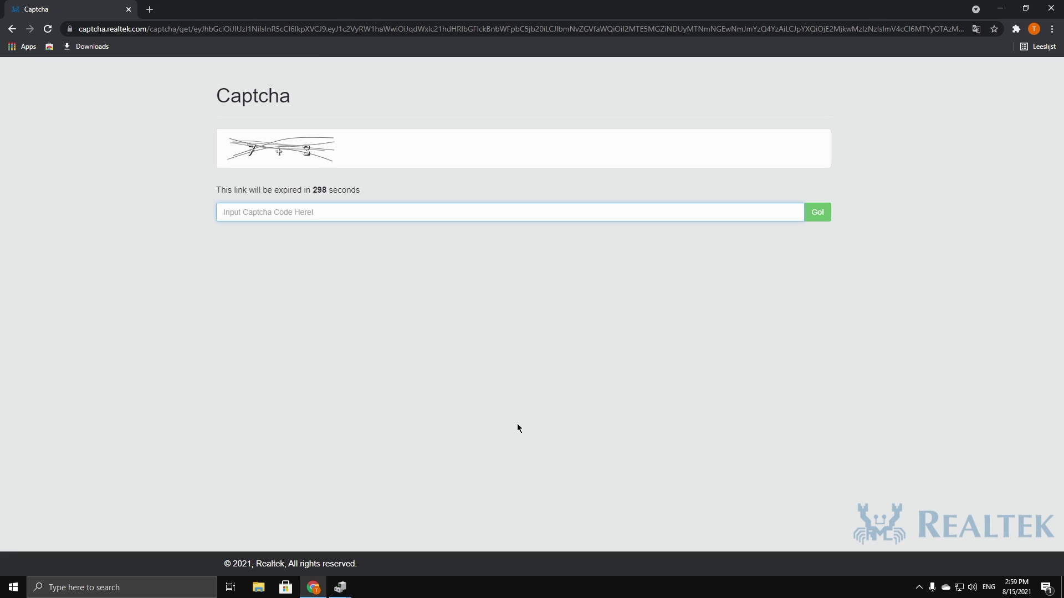
type("10")
left_click(820, 207)
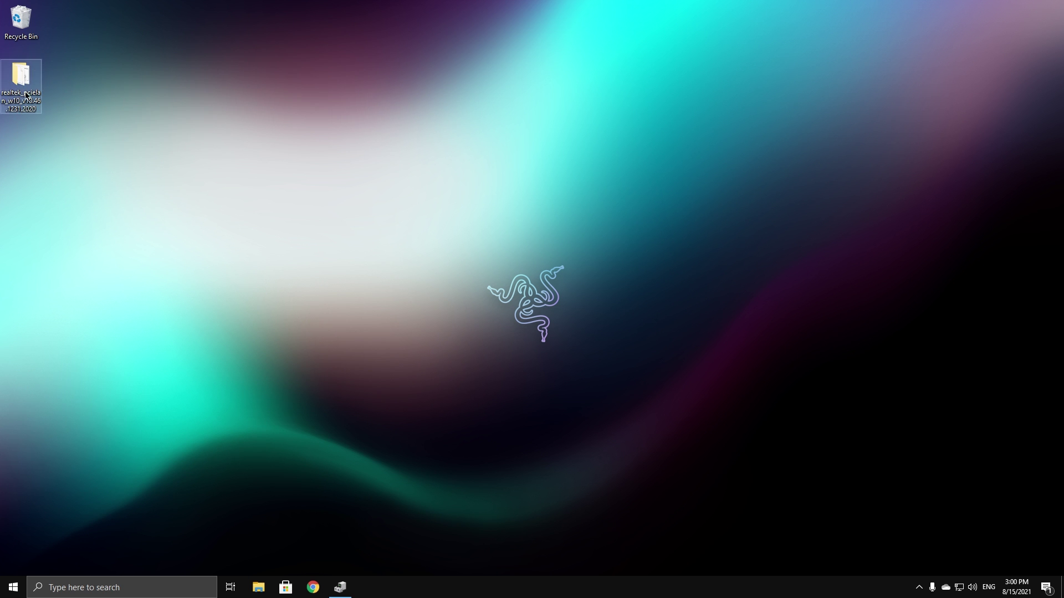
Open the realtek_pcielan_w10_v10.46.1231.2020 folder and run setup.exe as administrator
double_click(21, 77)
scroll(498, 343, "down", 15)
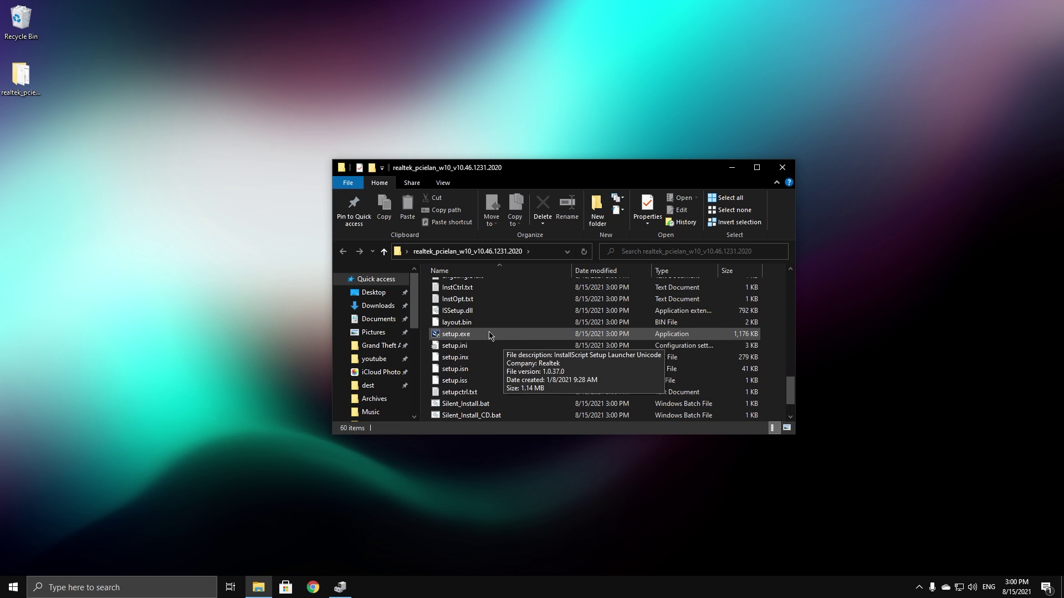
right_click(486, 334)
left_click(554, 364)
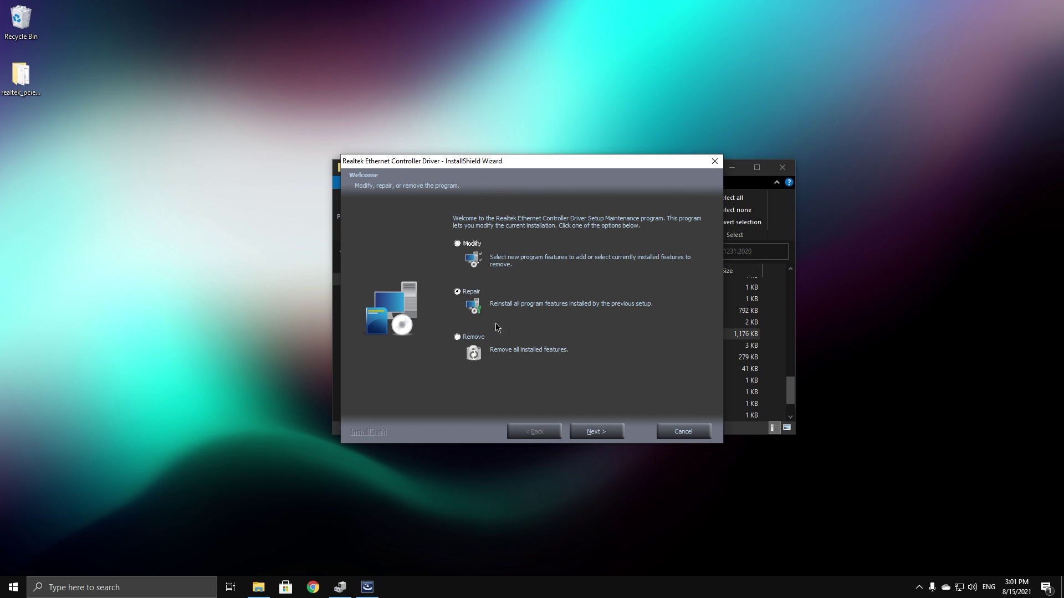
Keep Repair selected and start repairing the Realtek Ethernet Controller Driver
left_click(600, 432)
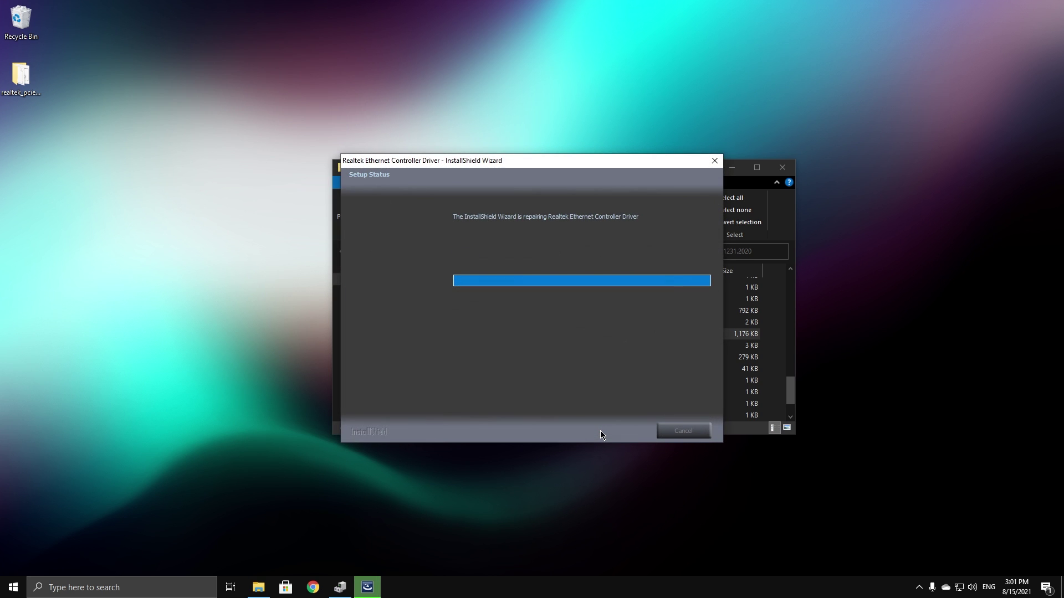